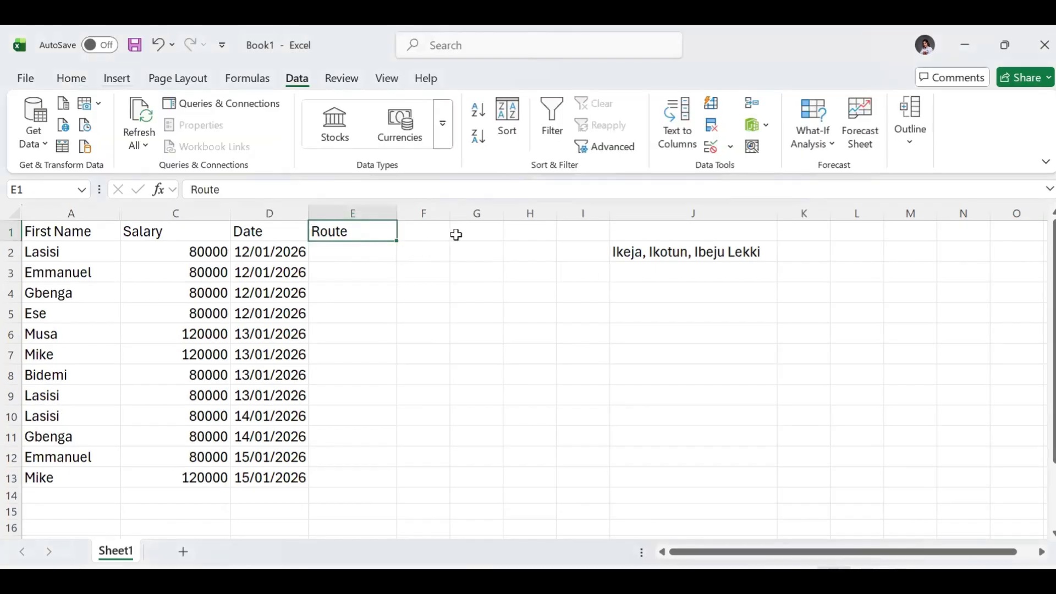
- Examine the first record's name, salary, date and empty Route cell, and the list of routes in J2
click(456, 234)
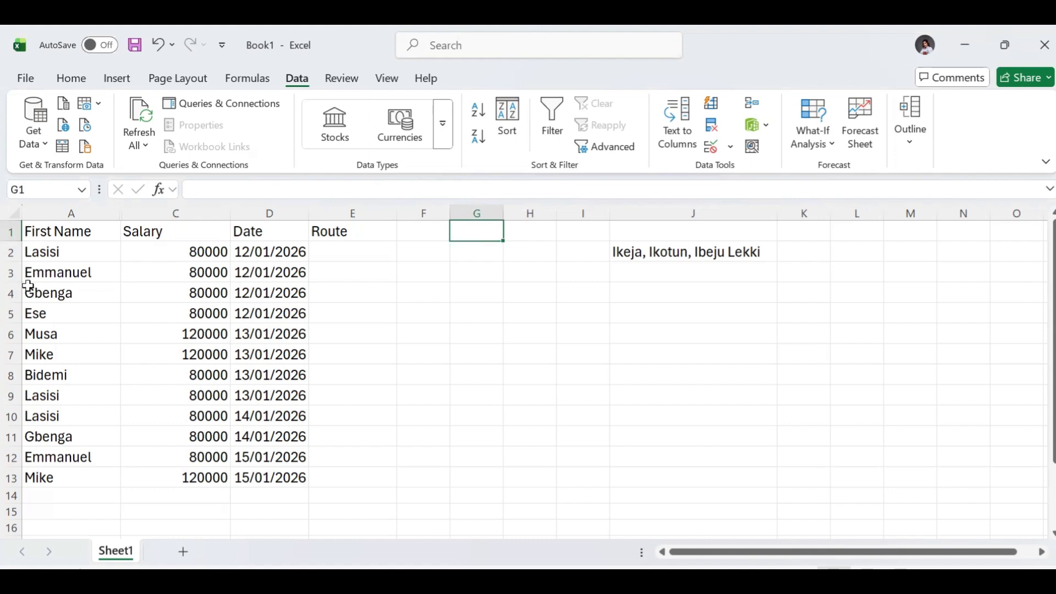
click(48, 253)
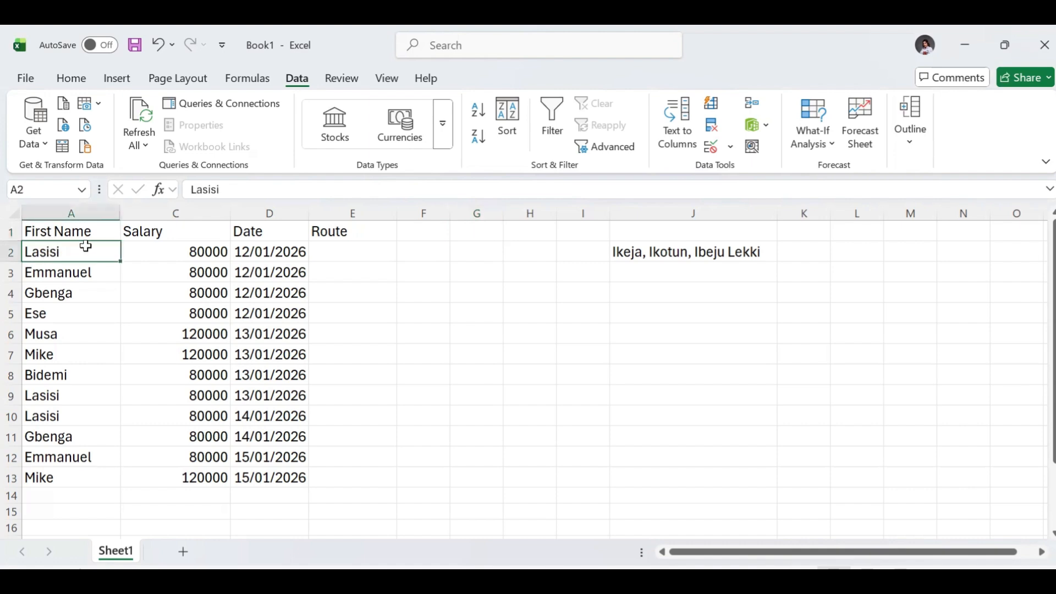
click(193, 258)
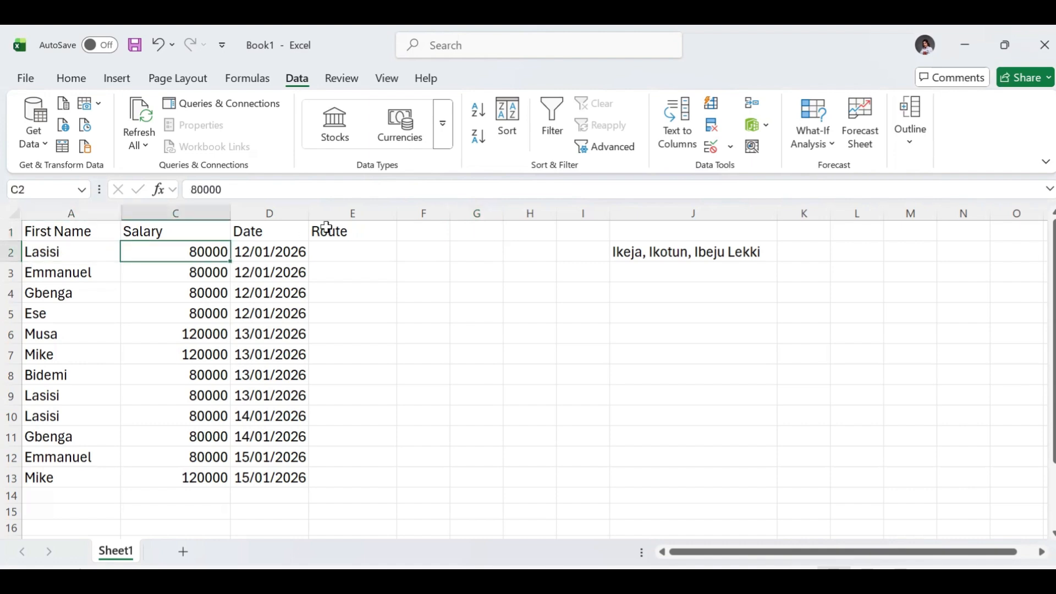
double_click(290, 260)
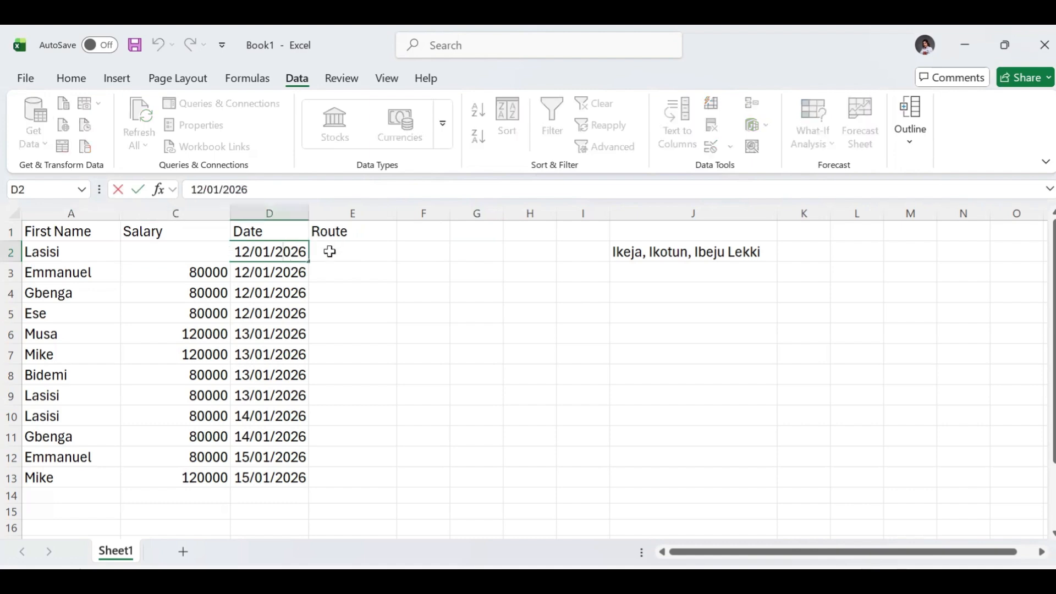
click(325, 248)
double_click(663, 252)
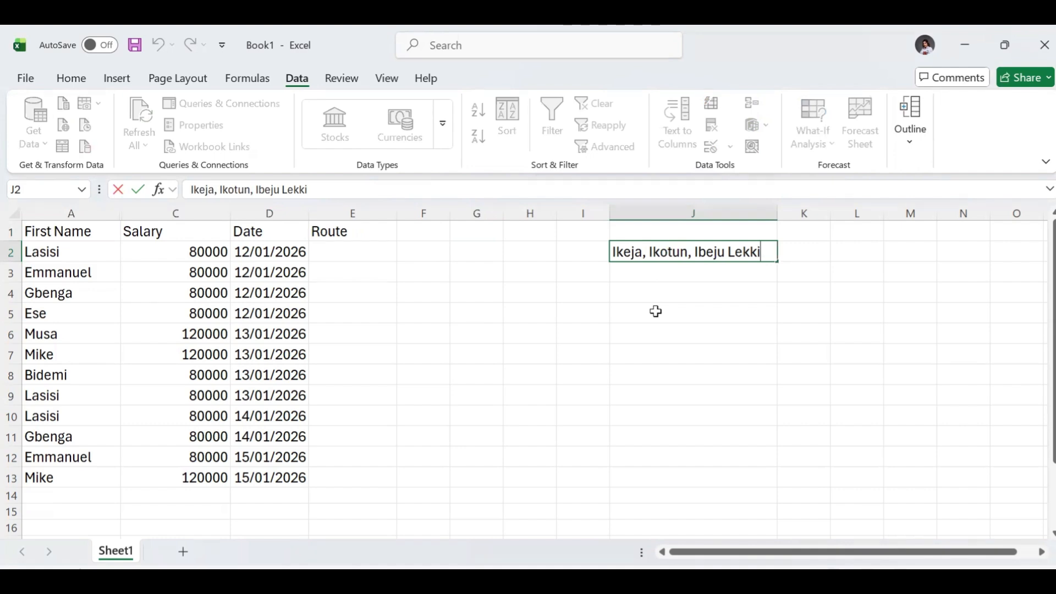
double_click(650, 294)
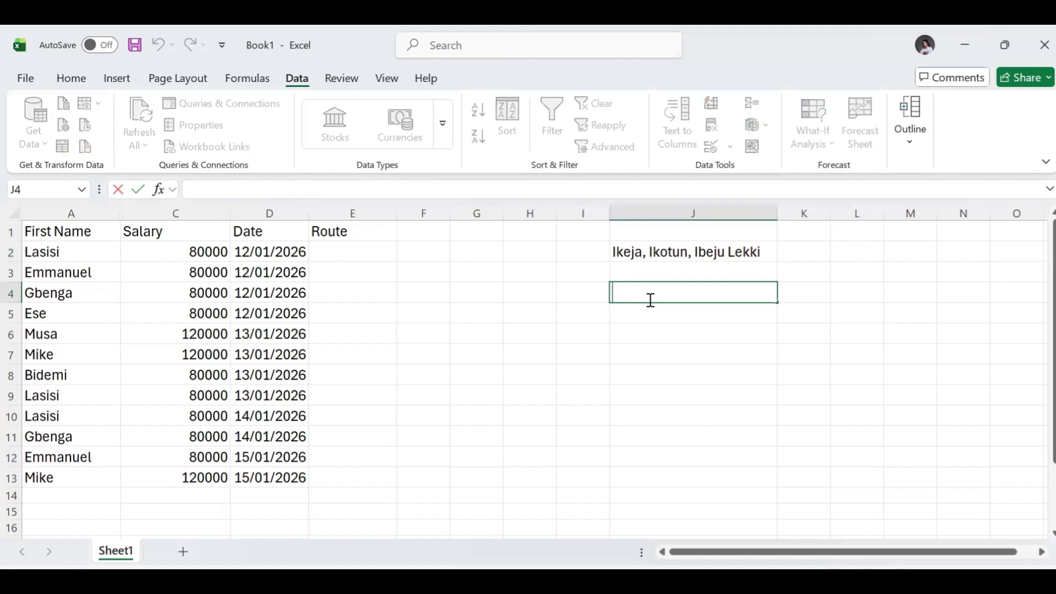
click(651, 259)
click(651, 275)
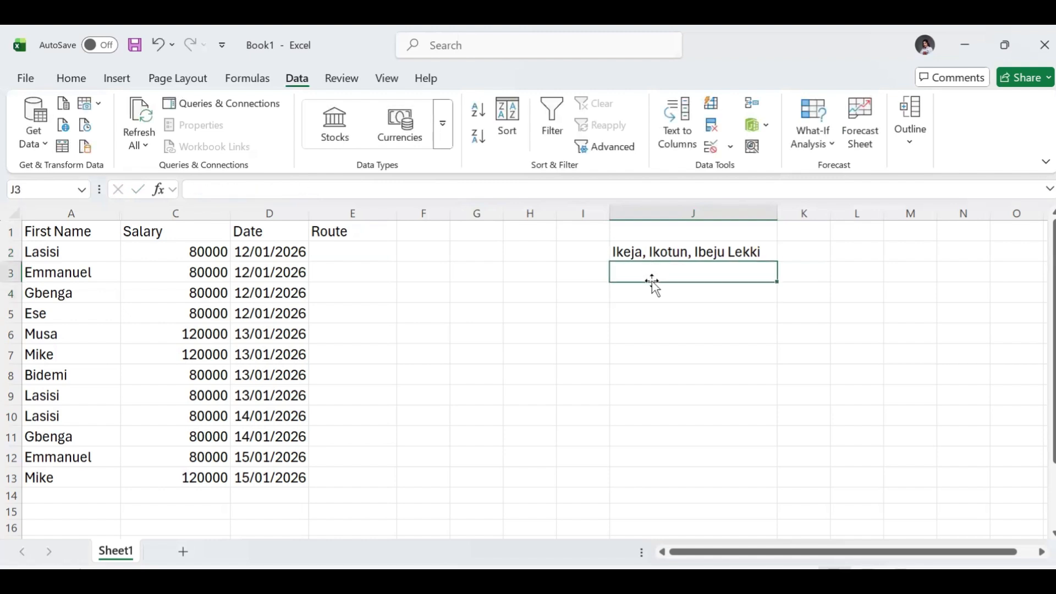
double_click(352, 254)
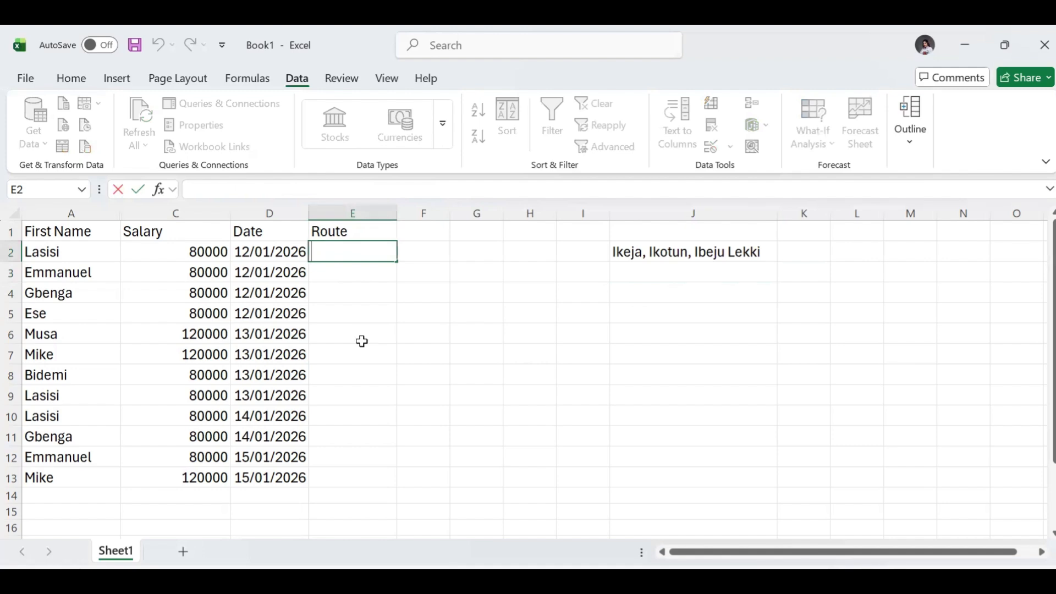
key(Return)
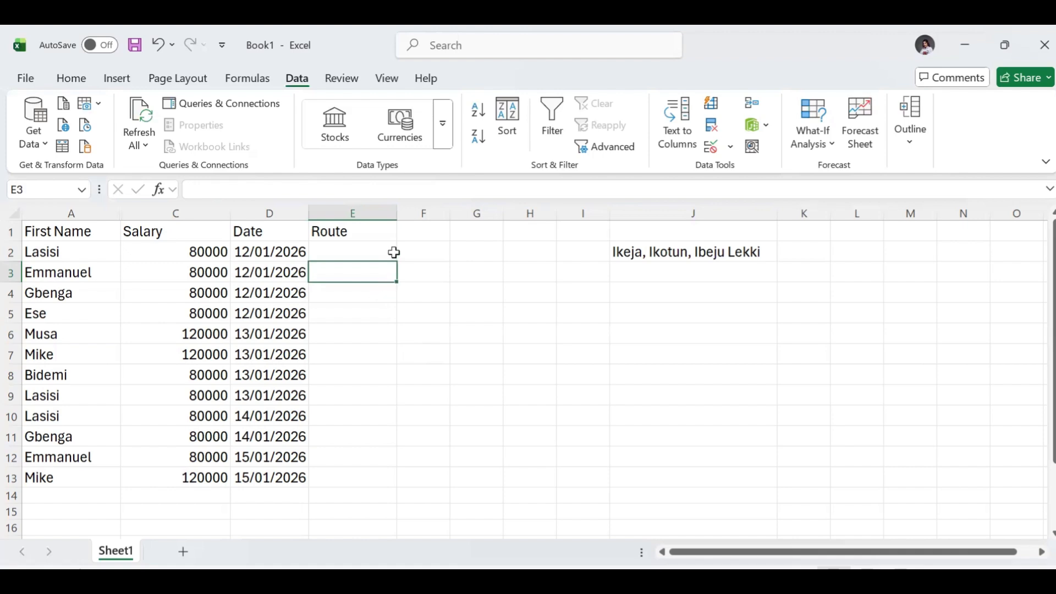
- Start a data validation rule for the Route column, excluding its header, that allows only List values
click(341, 212)
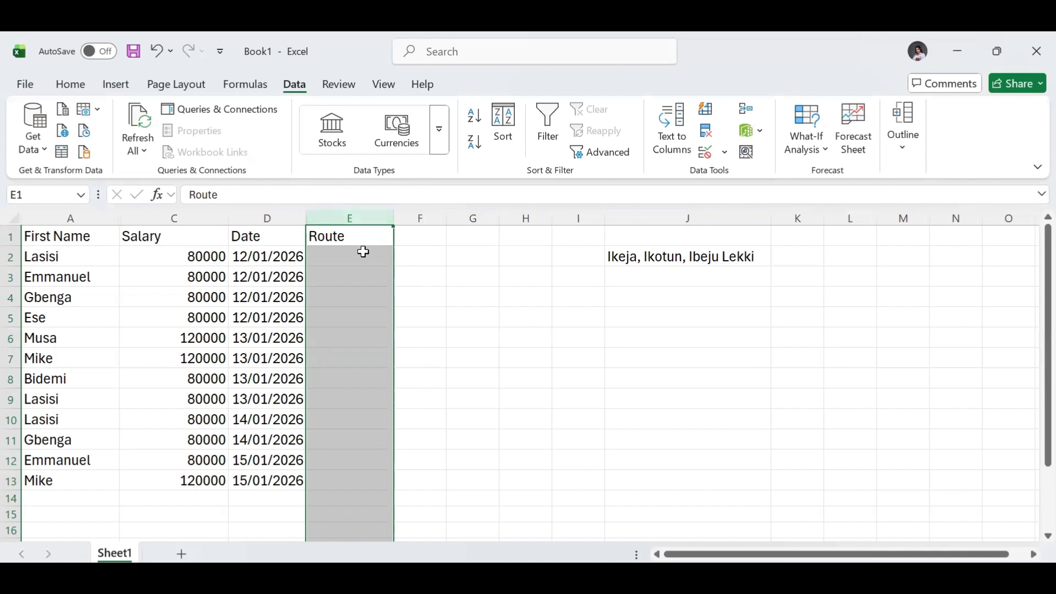
ctrl+click(332, 238)
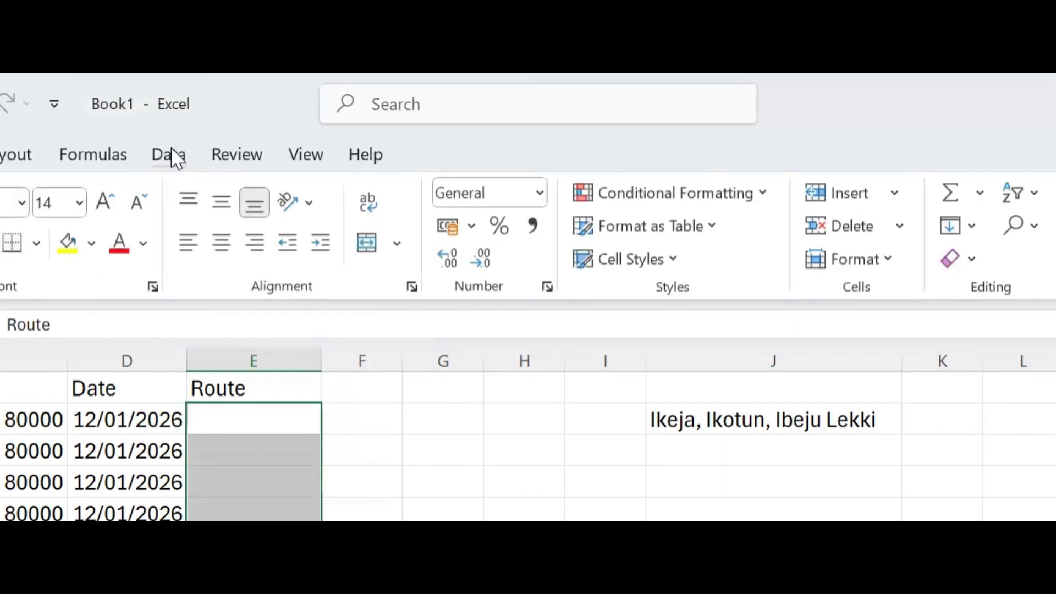
click(176, 160)
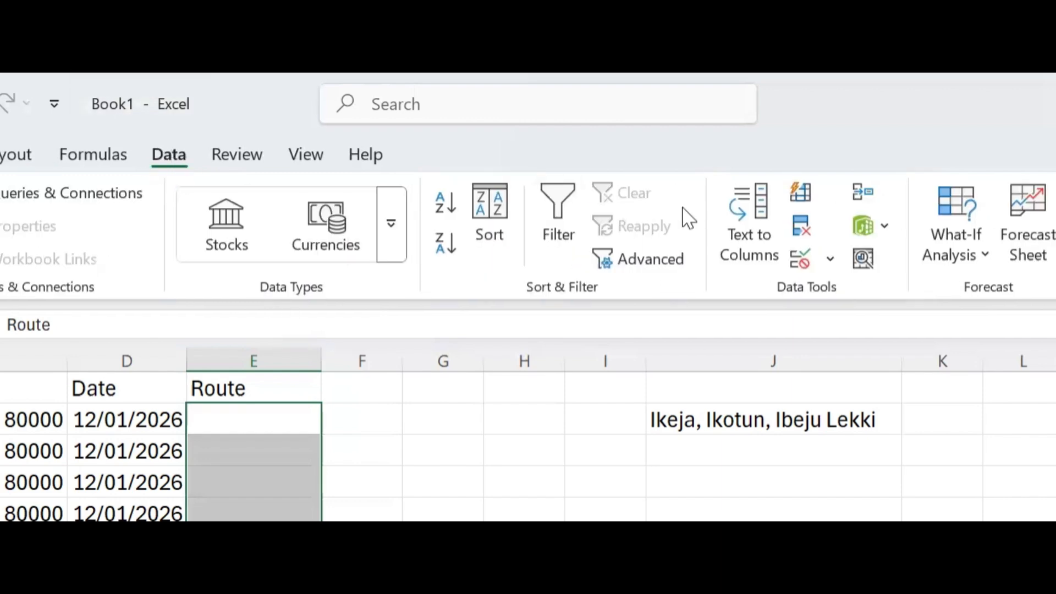
click(830, 261)
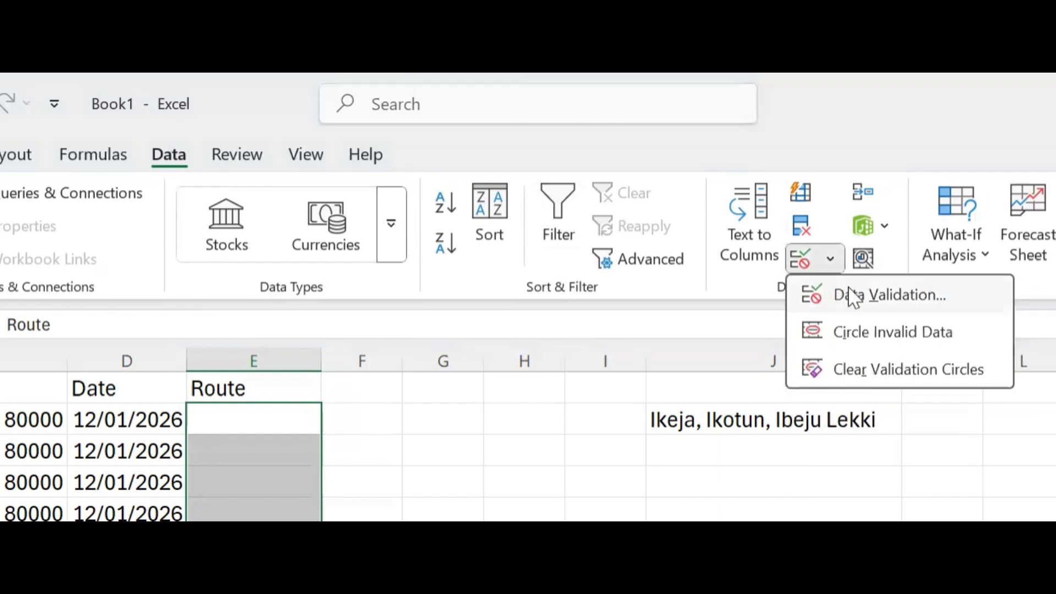
click(852, 296)
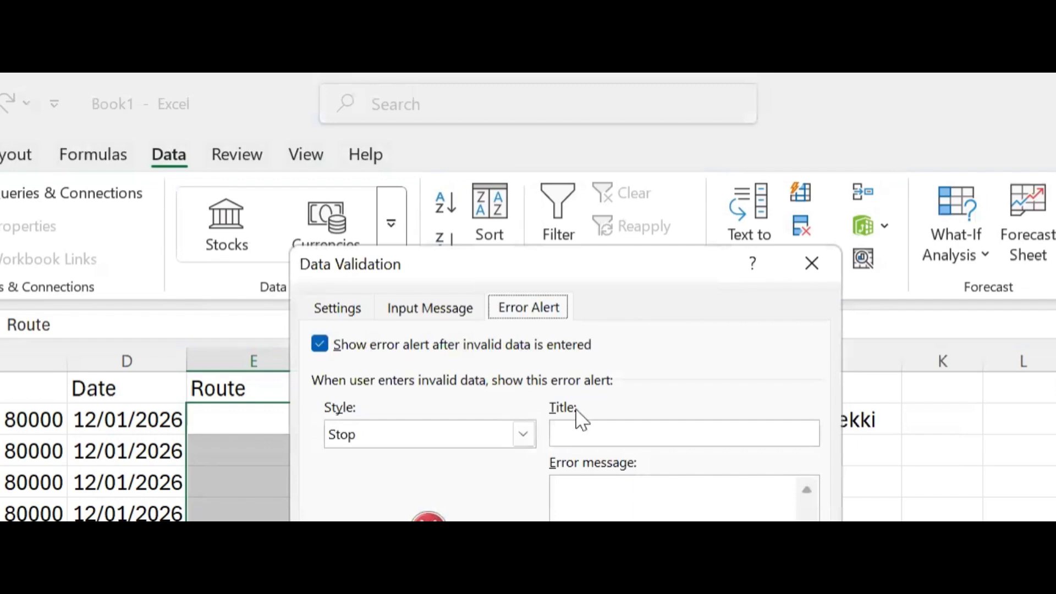
click(338, 312)
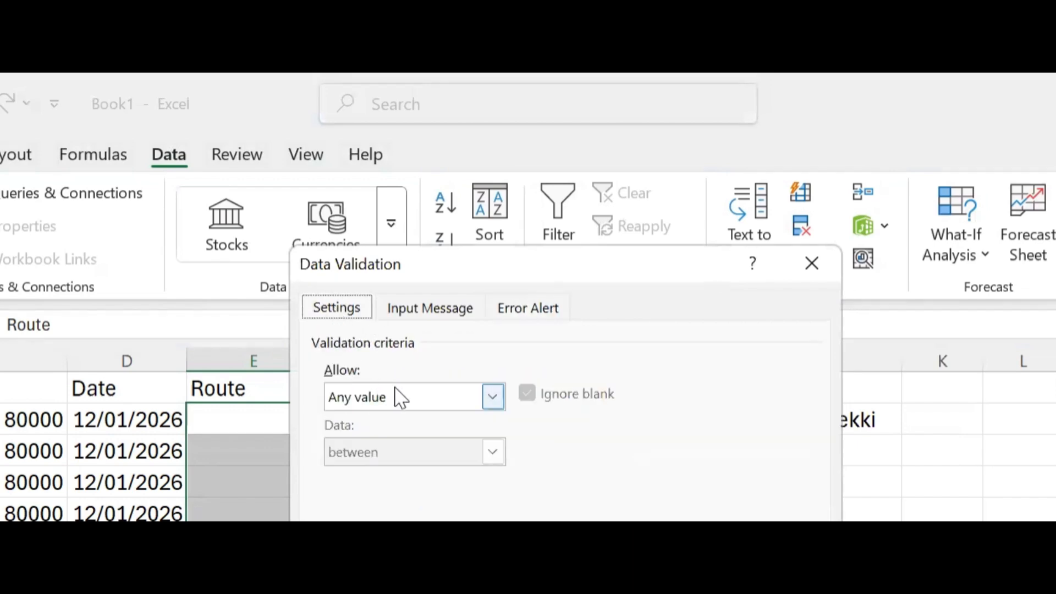
click(488, 405)
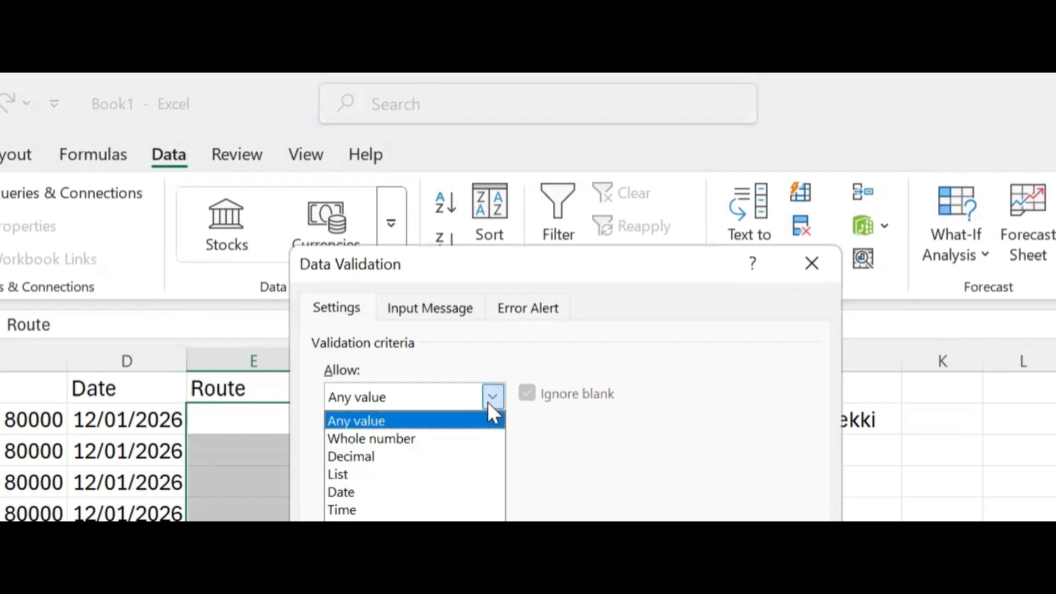
click(357, 477)
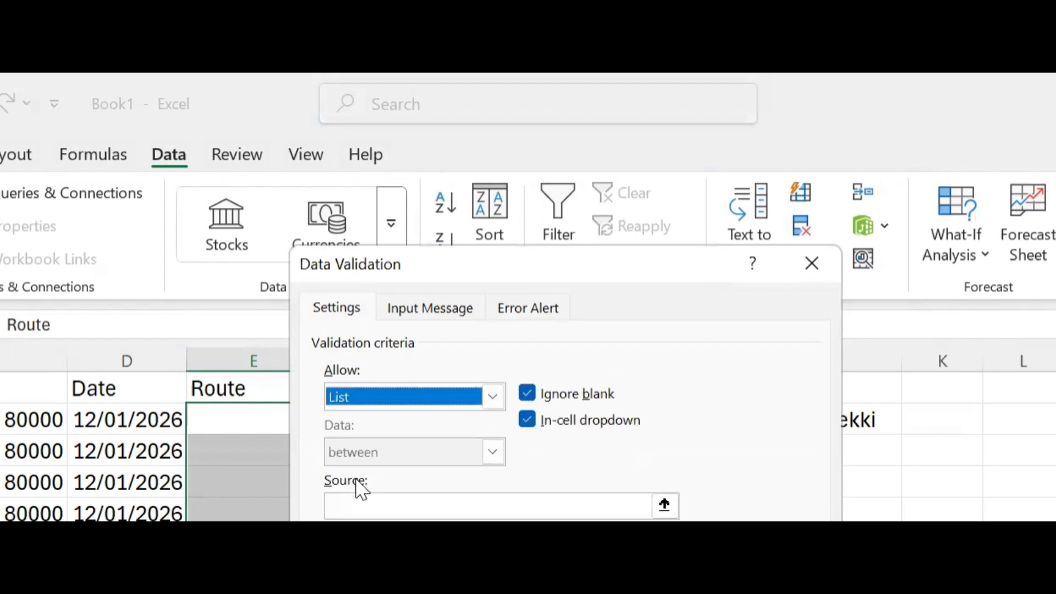
- Enter Ikeja, Ikotun, Ibeju Lekki as the source of the Route validation list
click(381, 506)
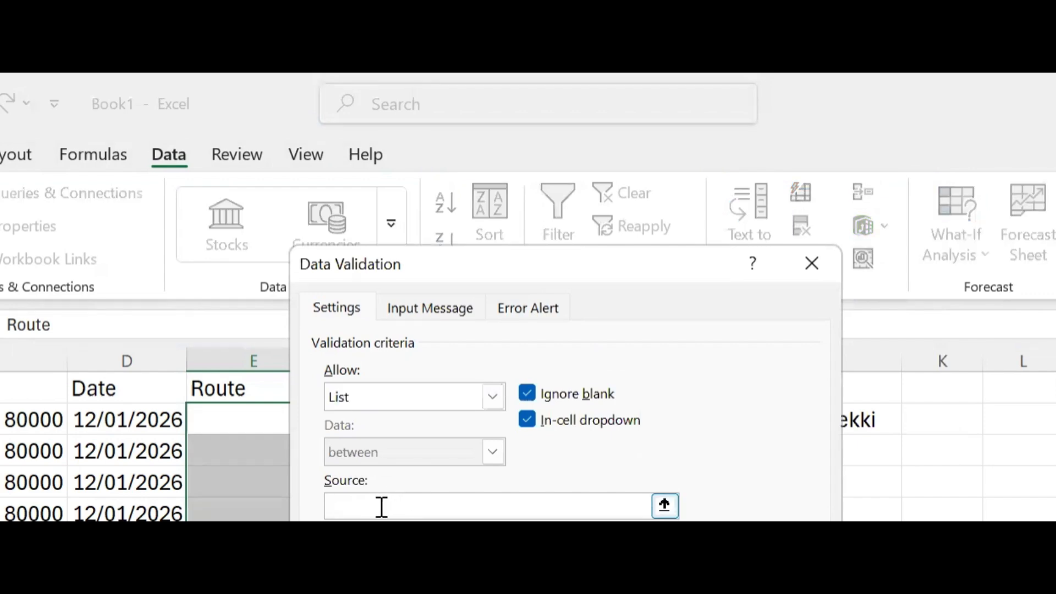
text(Ikeja, Ikotun, Ibeju )
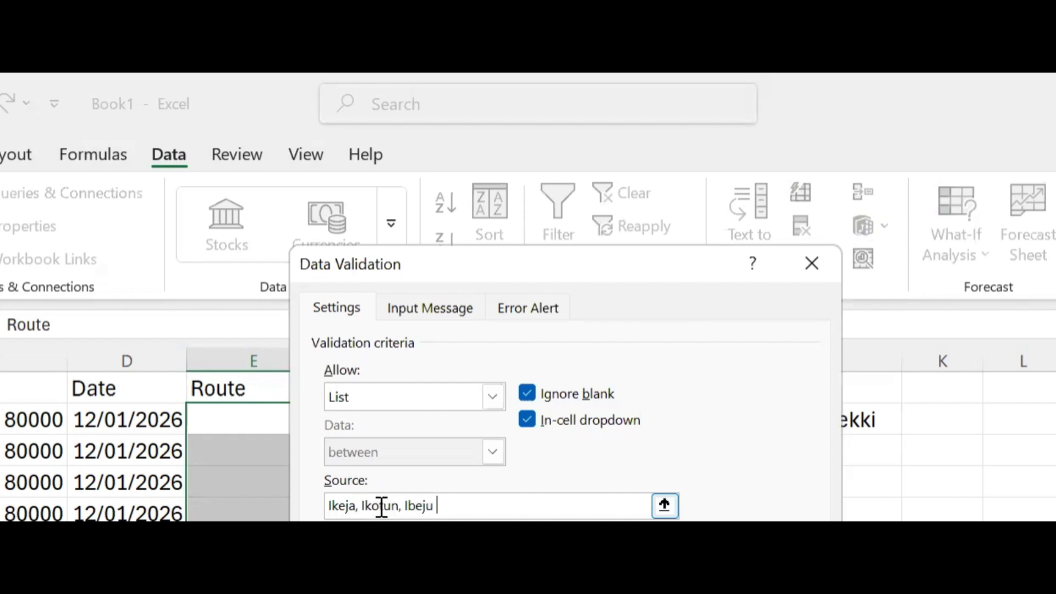
text(Lekki)
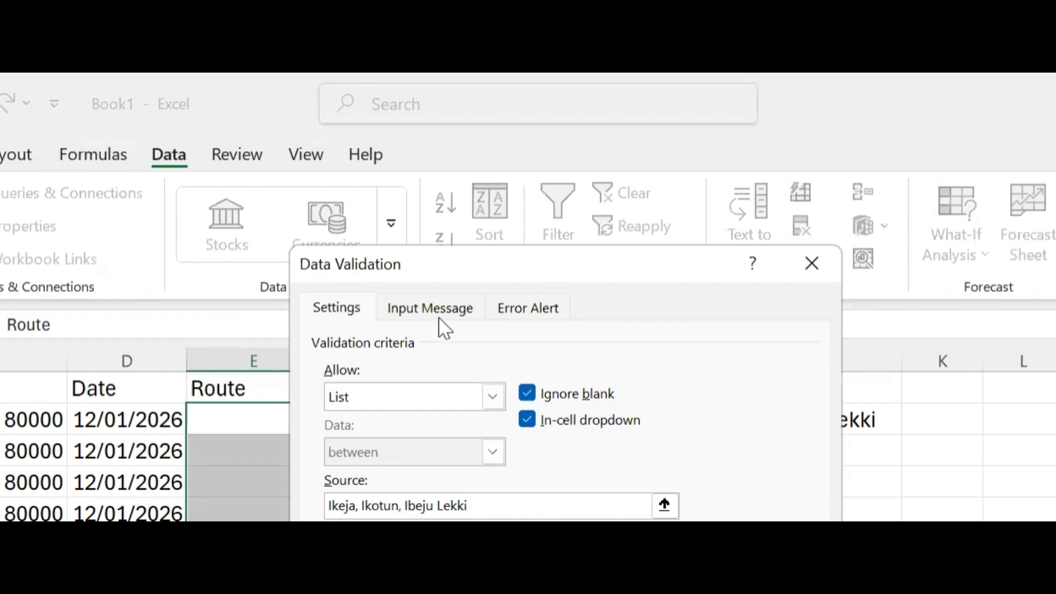
- Give the validation's error alert the title "Oga wait!"
click(510, 320)
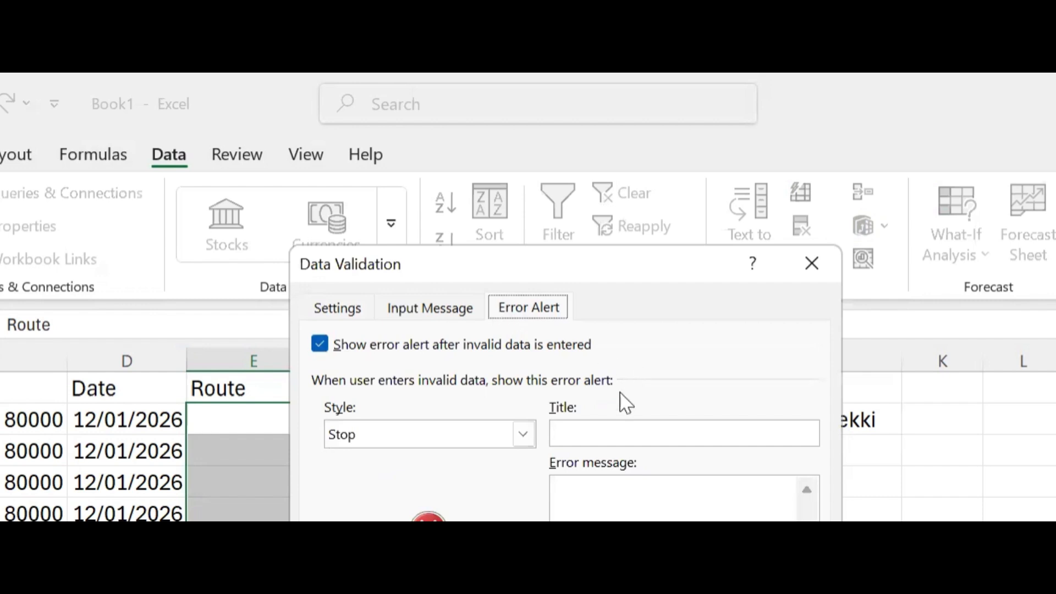
click(576, 434)
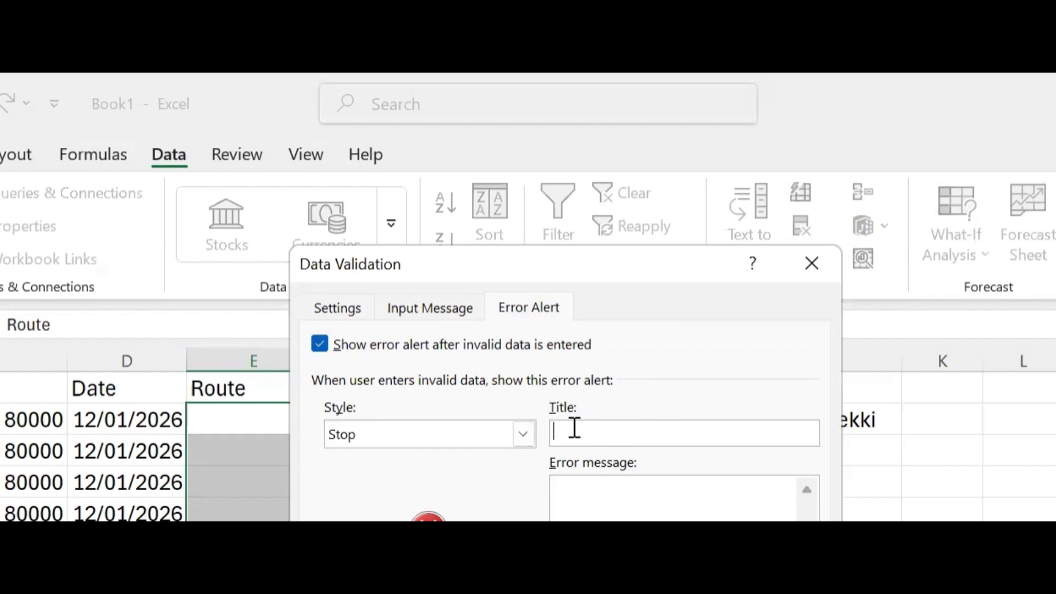
text(Oga wait!)
- Set the error message to "Thi is not our route. Please select the correct route abeg!" and apply the validation rule
click(605, 513)
text(Thi is no)
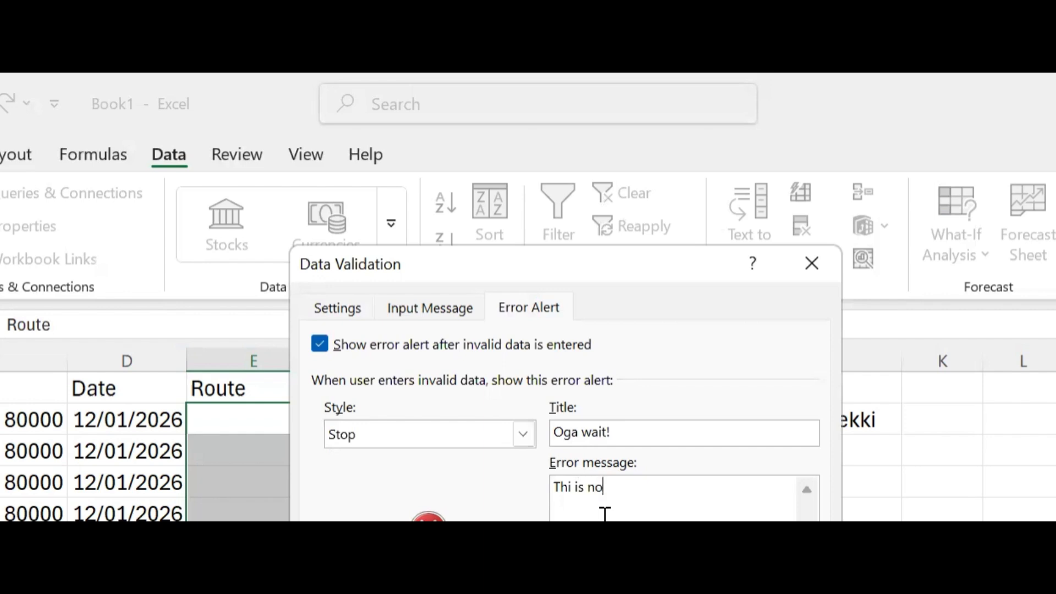
text(t our route. Plea)
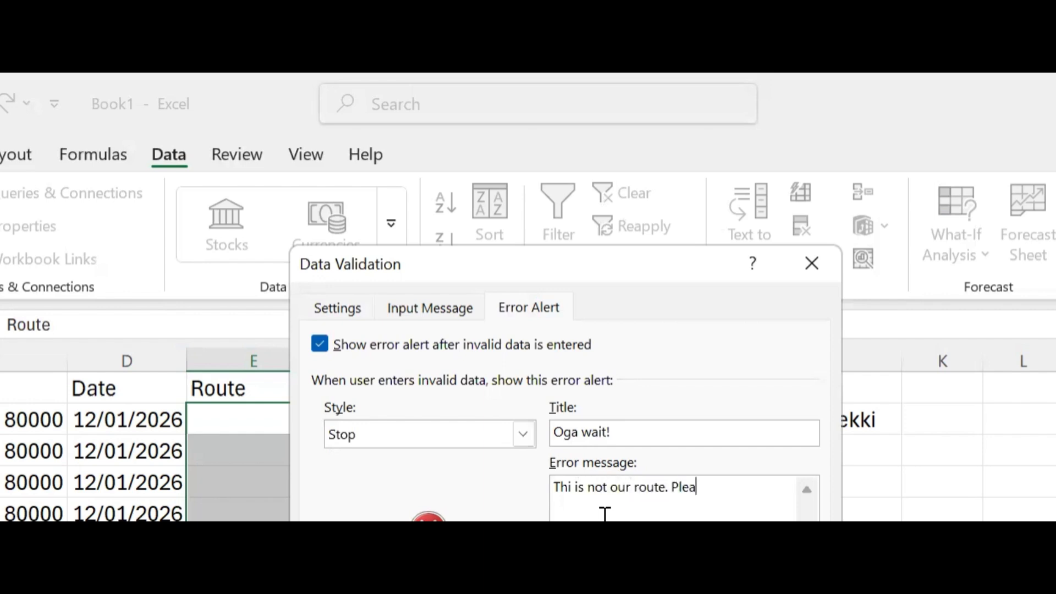
text(se select the )
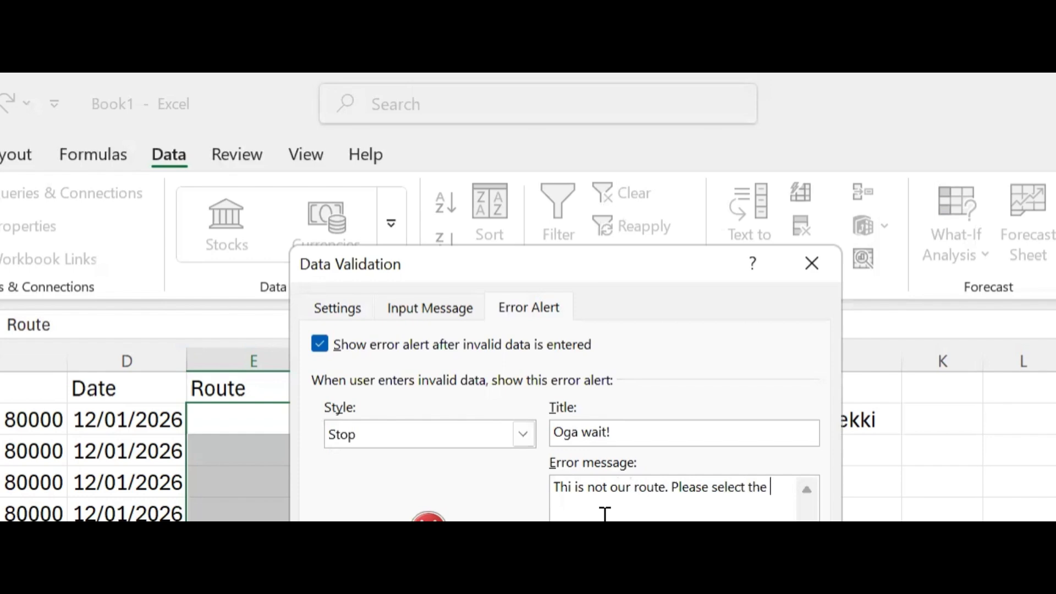
text(correct route abe)
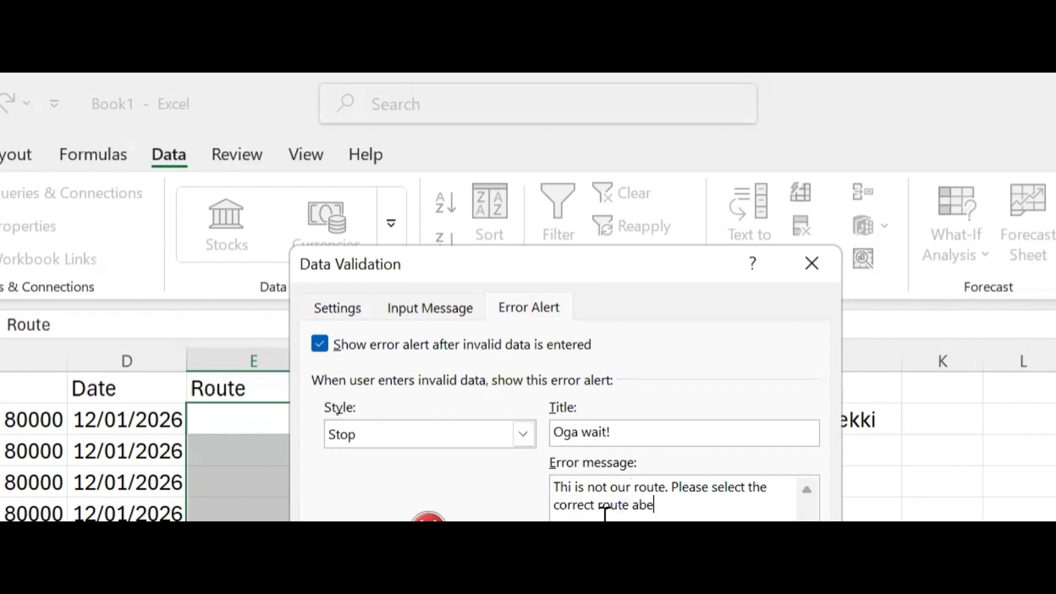
text(g!)
key(Return)
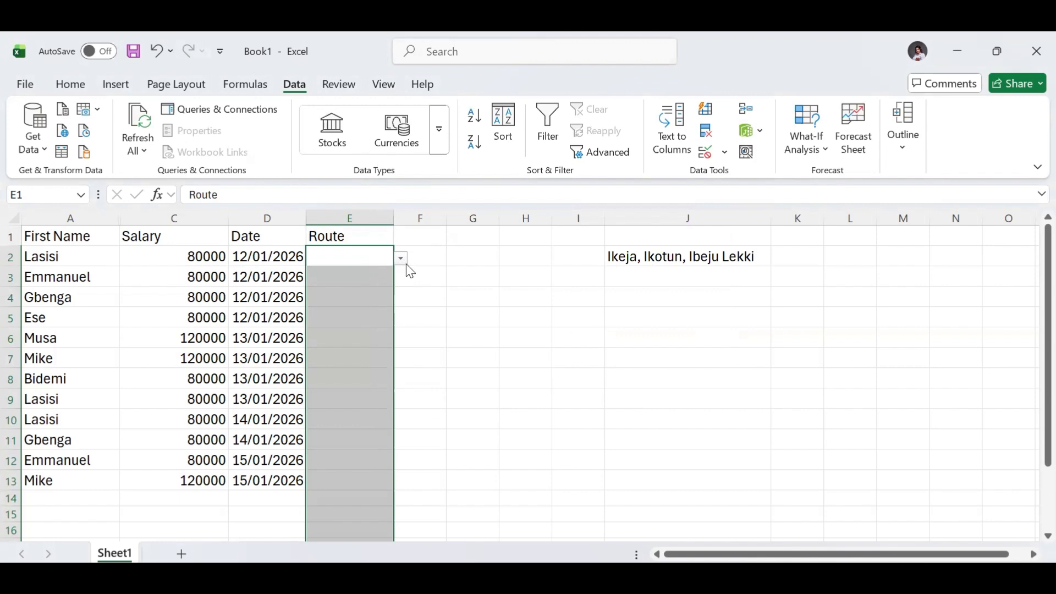
click(679, 156)
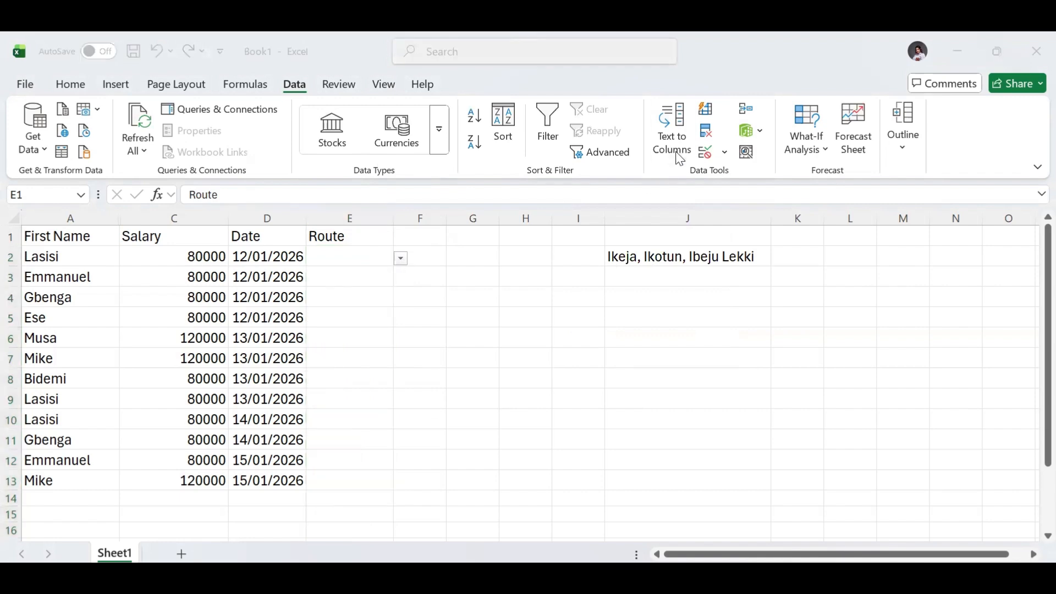
click(353, 253)
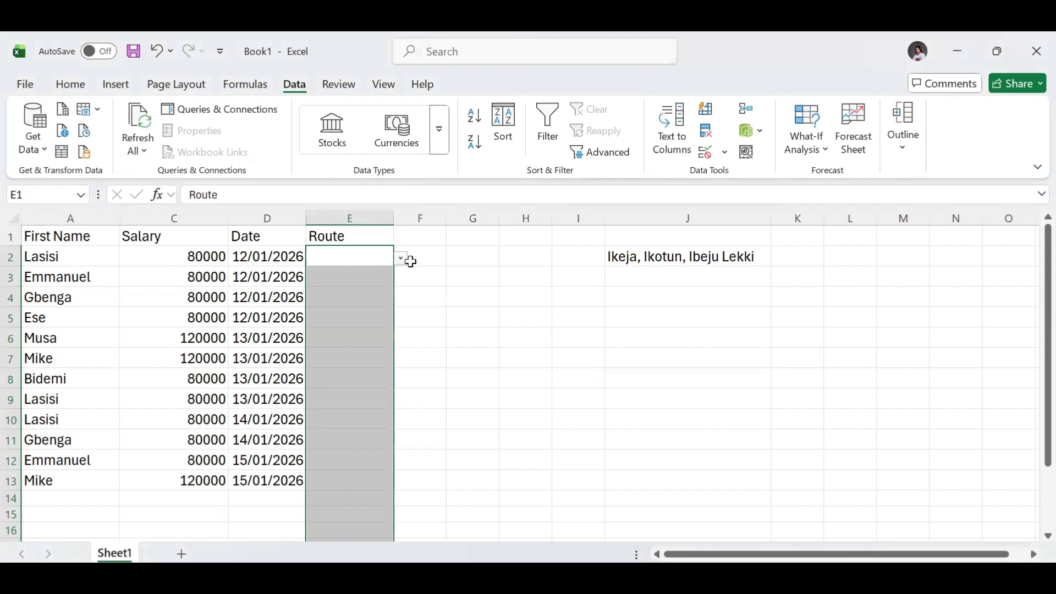
click(371, 257)
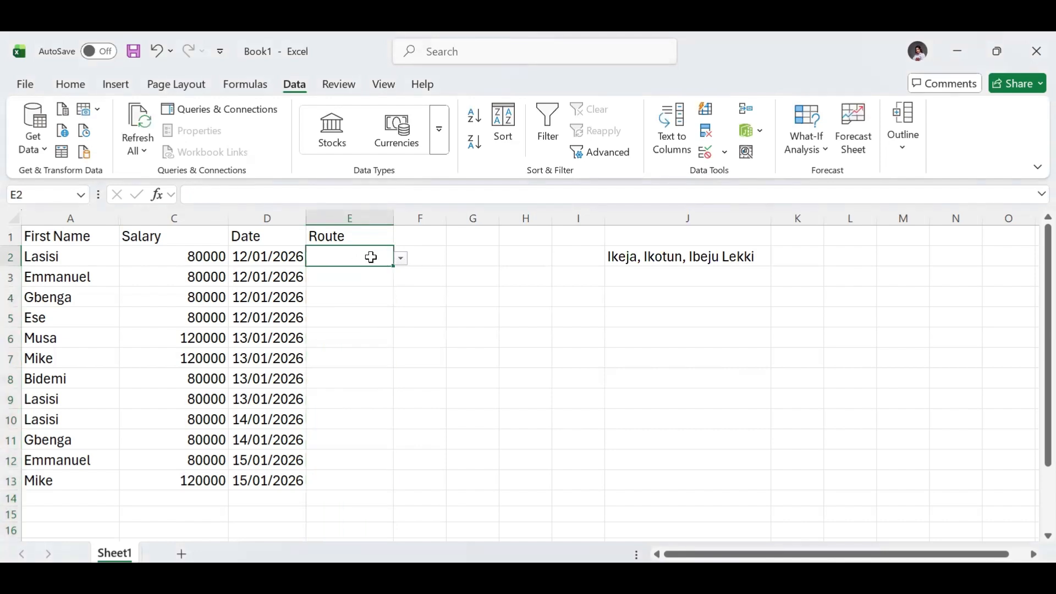
click(35, 258)
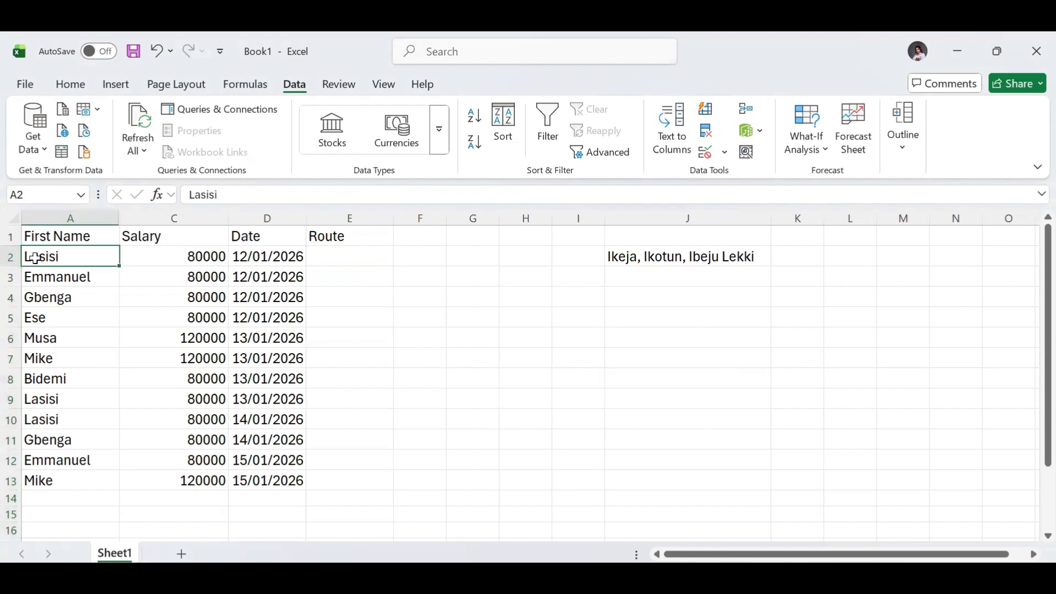
click(154, 259)
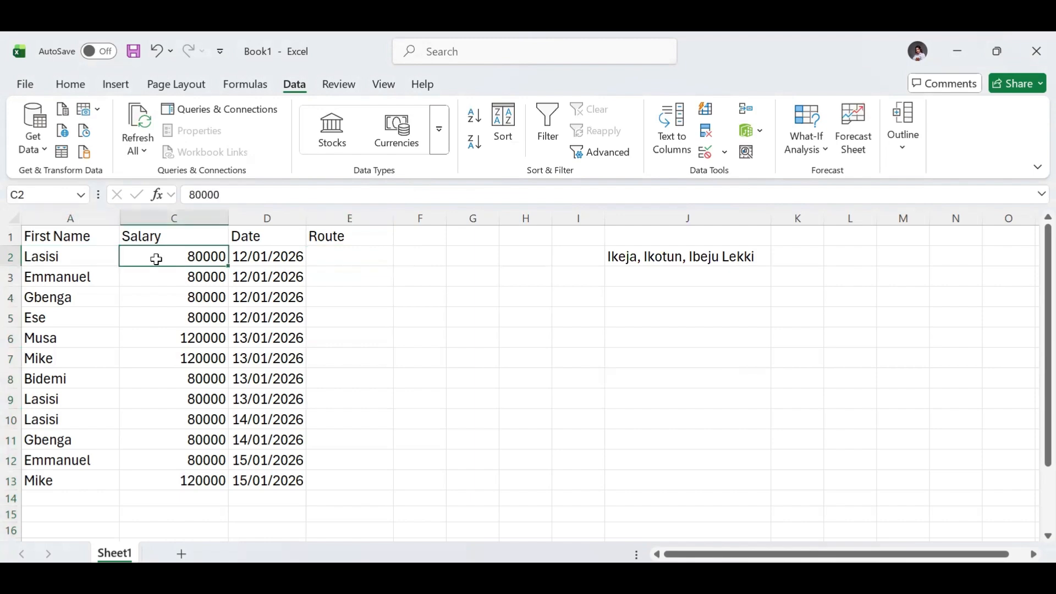
click(253, 258)
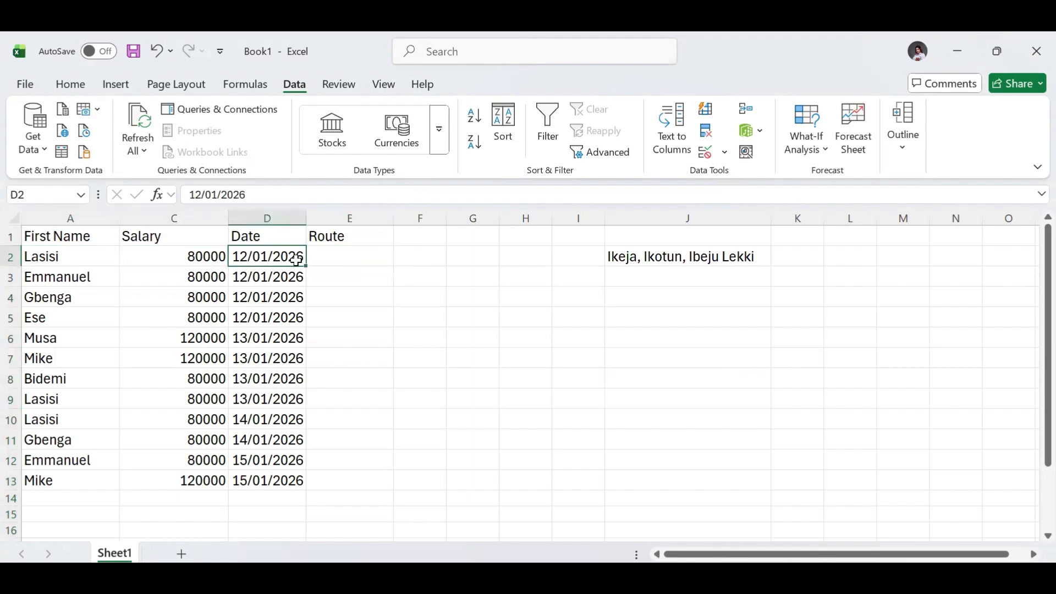
- Choose Ikotun as the route in E2 and Ibeju Lekki in E3 from the validation drop-down list
click(328, 261)
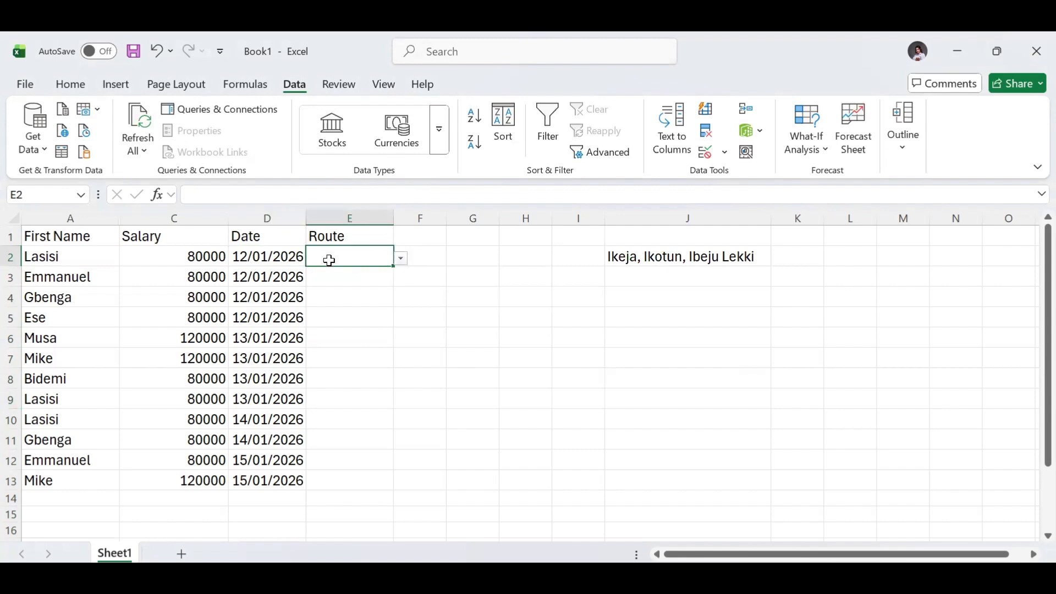
click(400, 258)
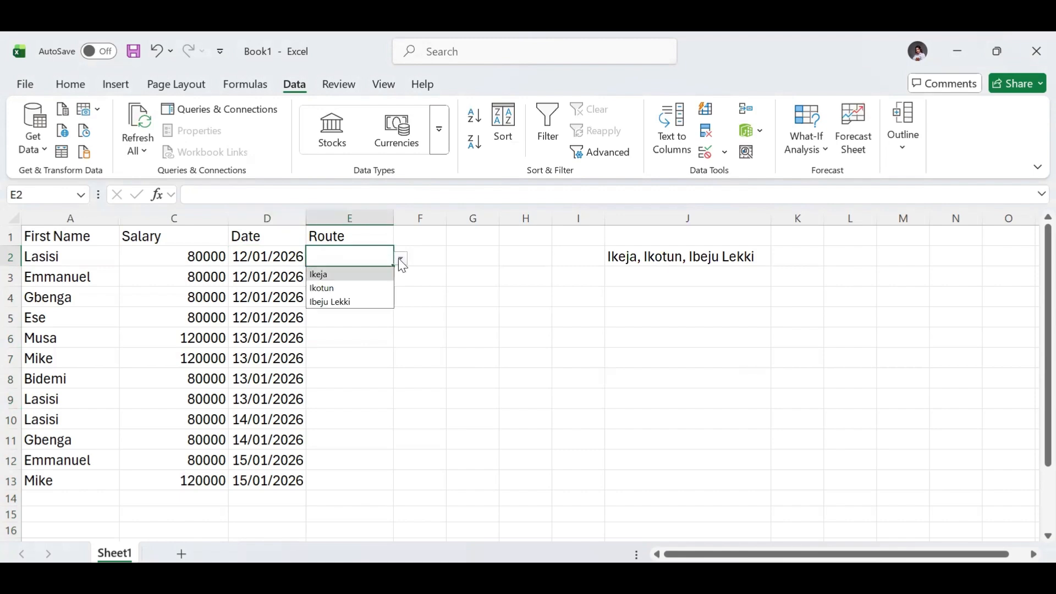
click(337, 292)
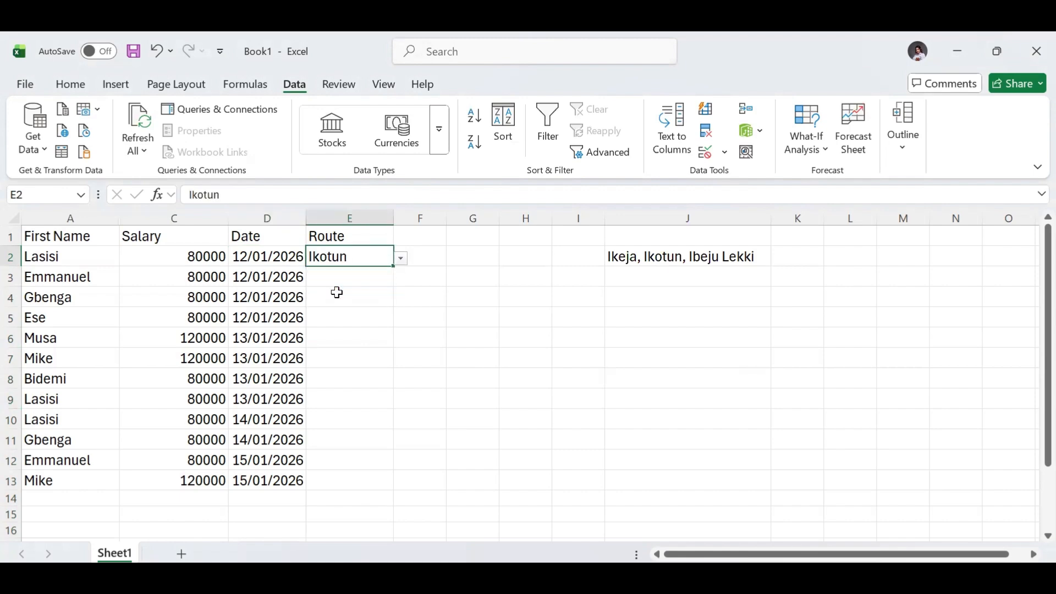
click(366, 280)
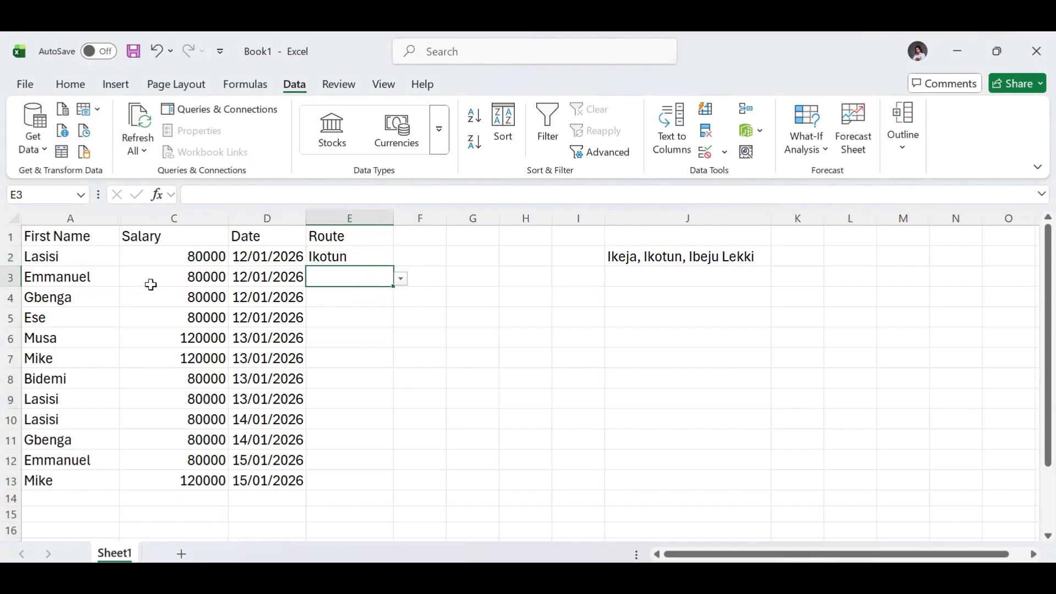
click(400, 279)
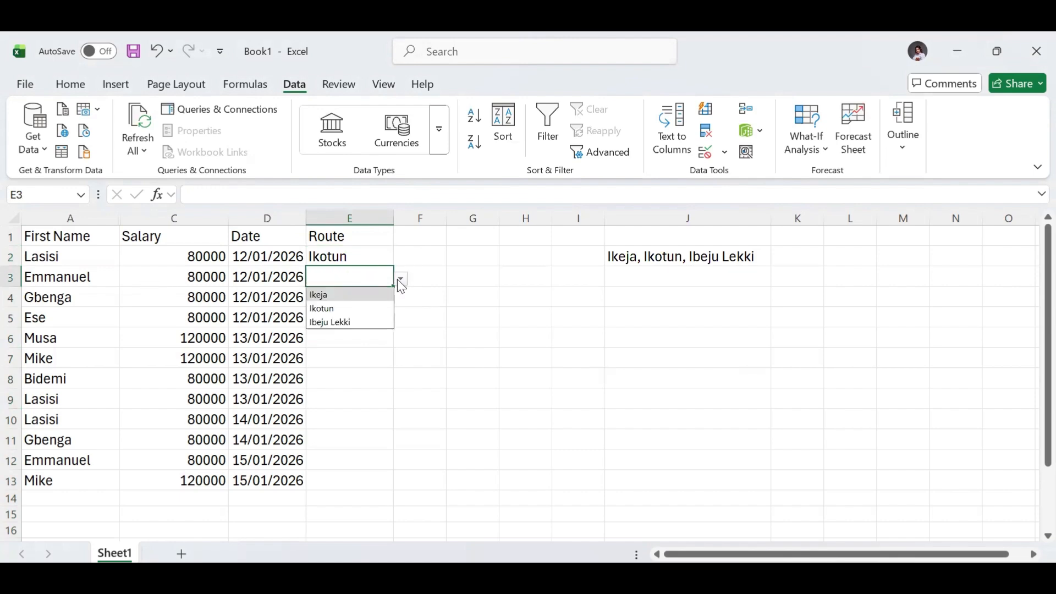
click(332, 321)
- Test the Route validation by trying to enter the unlisted route Ogba in E4, including a retry, and discard the entry
click(358, 302)
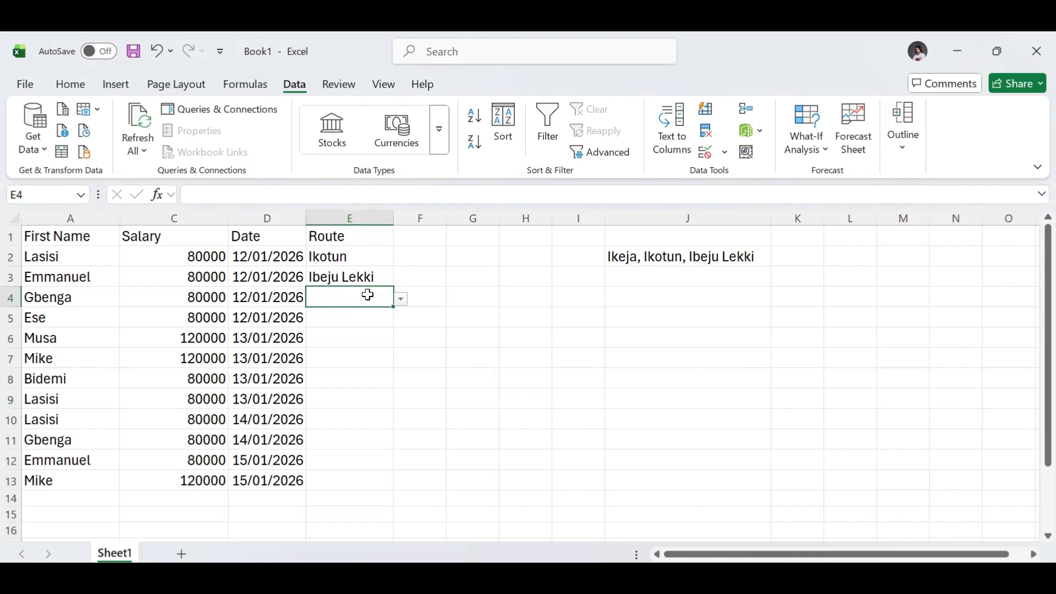
text(Ogba)
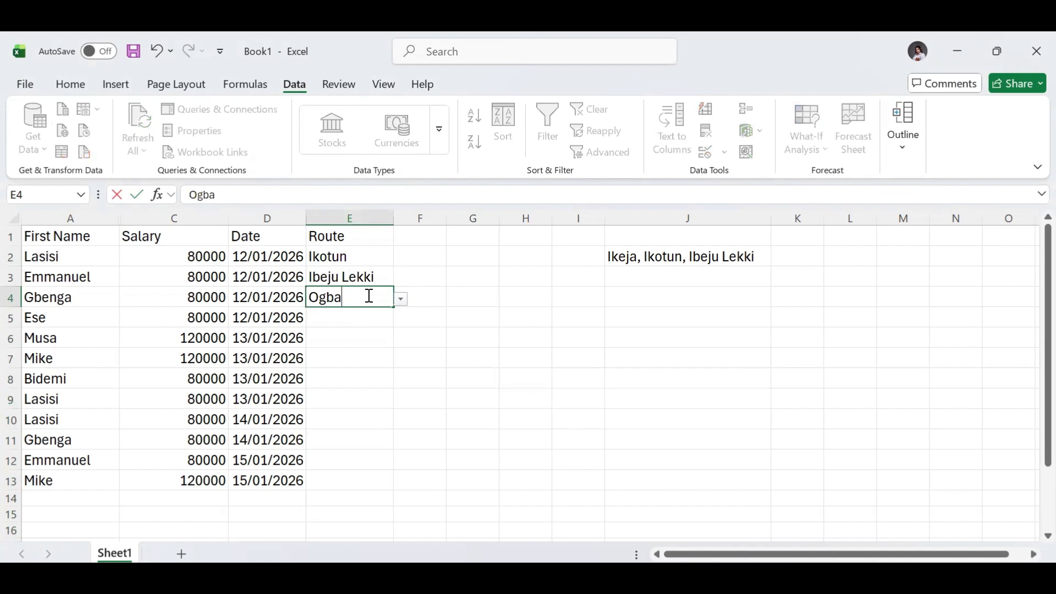
key(Return)
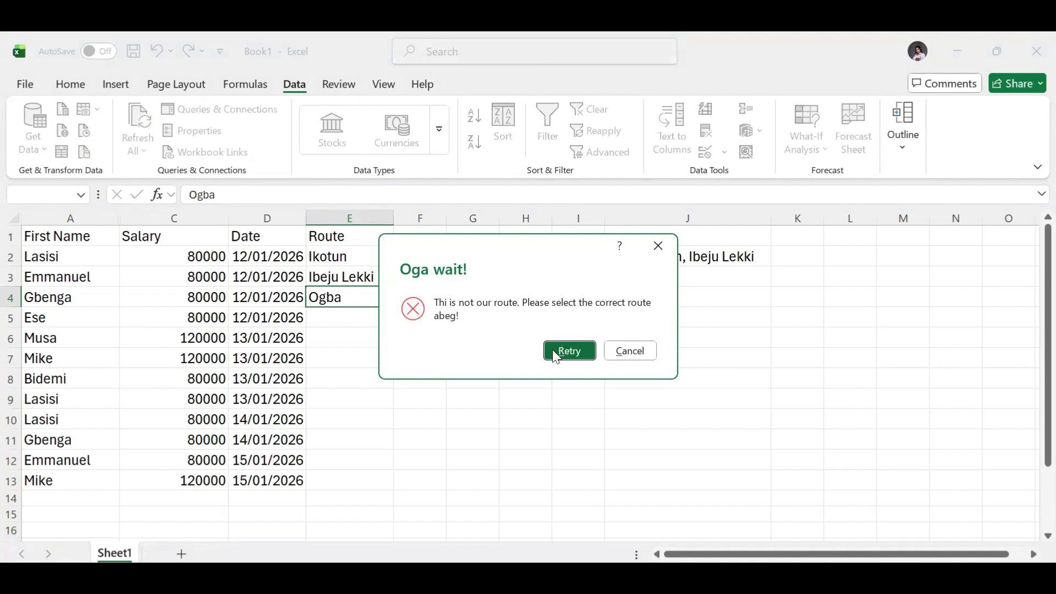
click(584, 357)
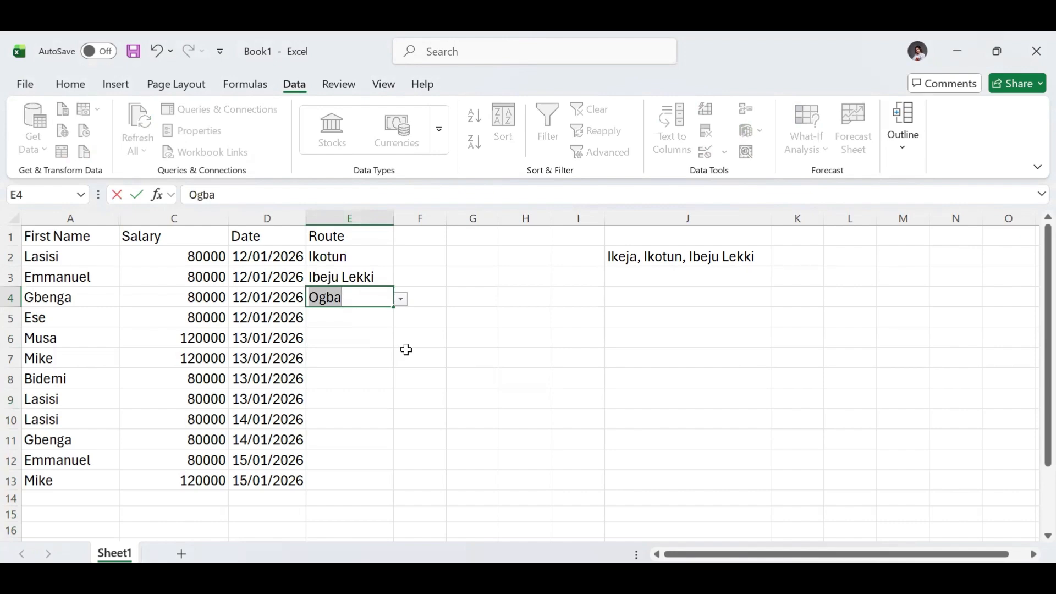
click(403, 304)
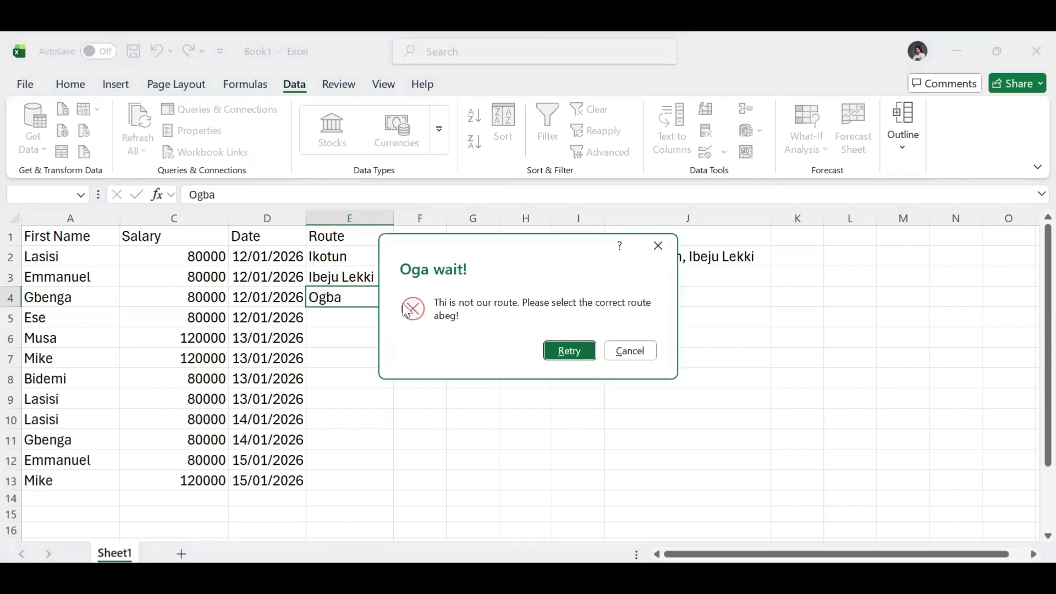
click(658, 246)
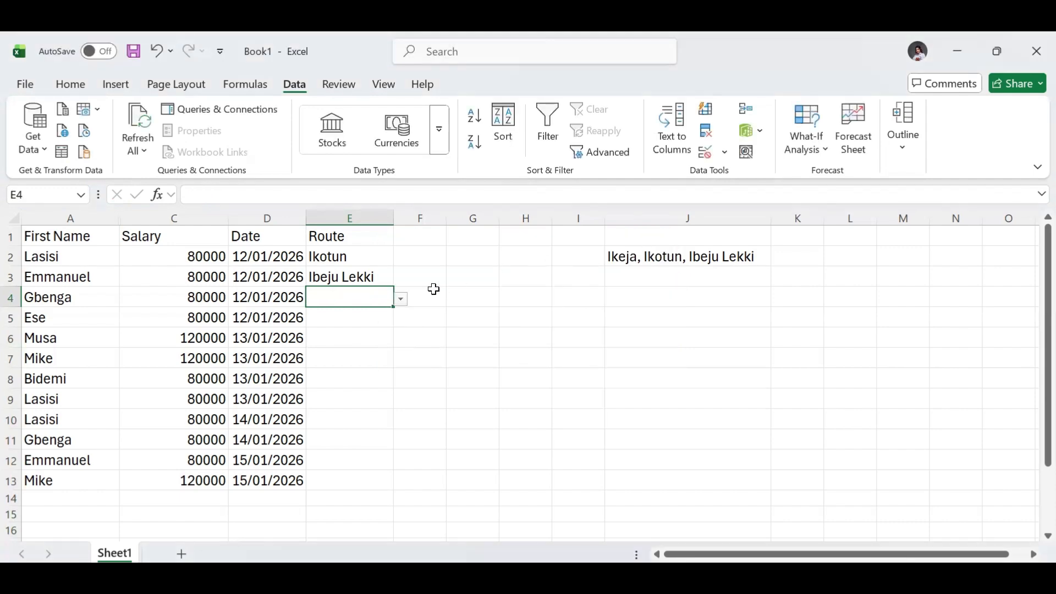